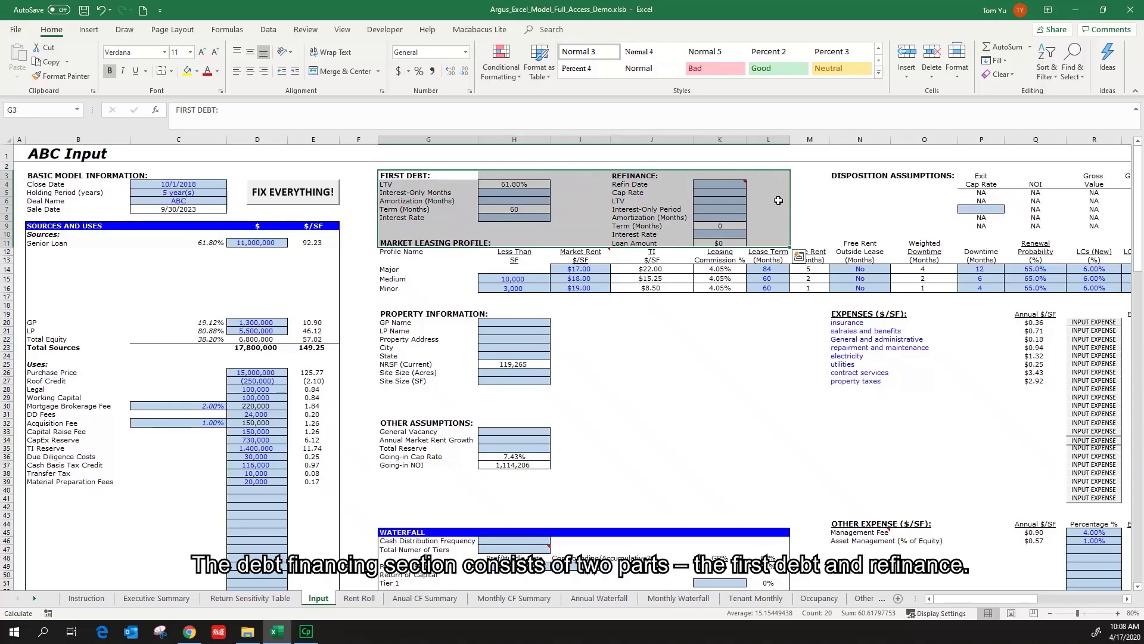
Review the first debt and refinance assumption blocks and the Senior Loan amount in sources.
left_click_drag(421, 176, 517, 218)
left_click(630, 177)
left_click_drag(630, 177, 775, 243)
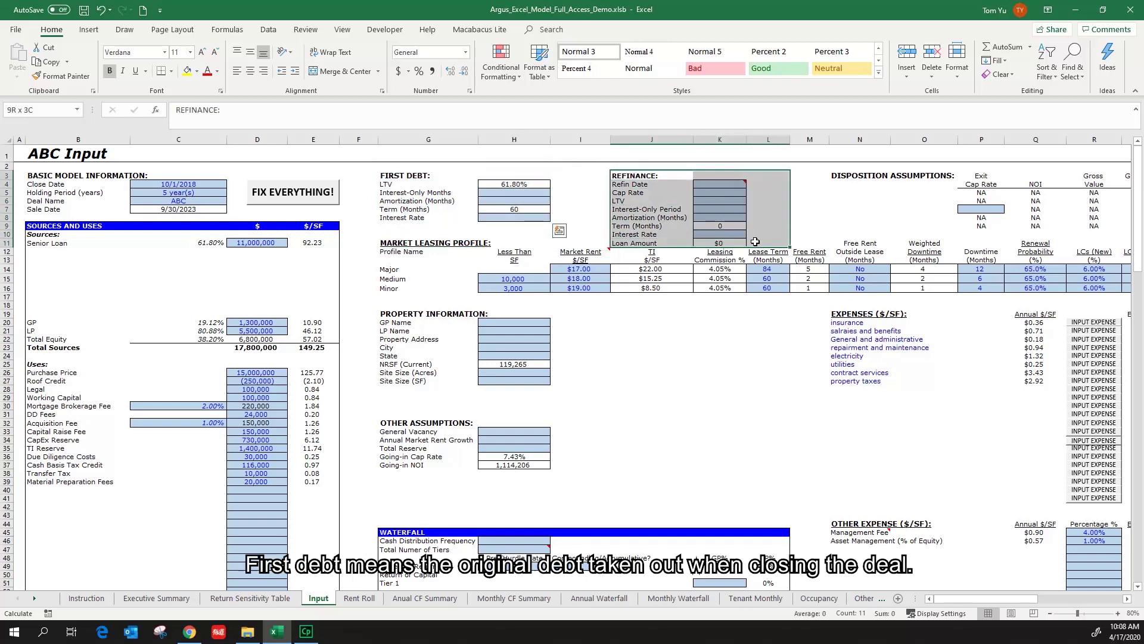
left_click(422, 174)
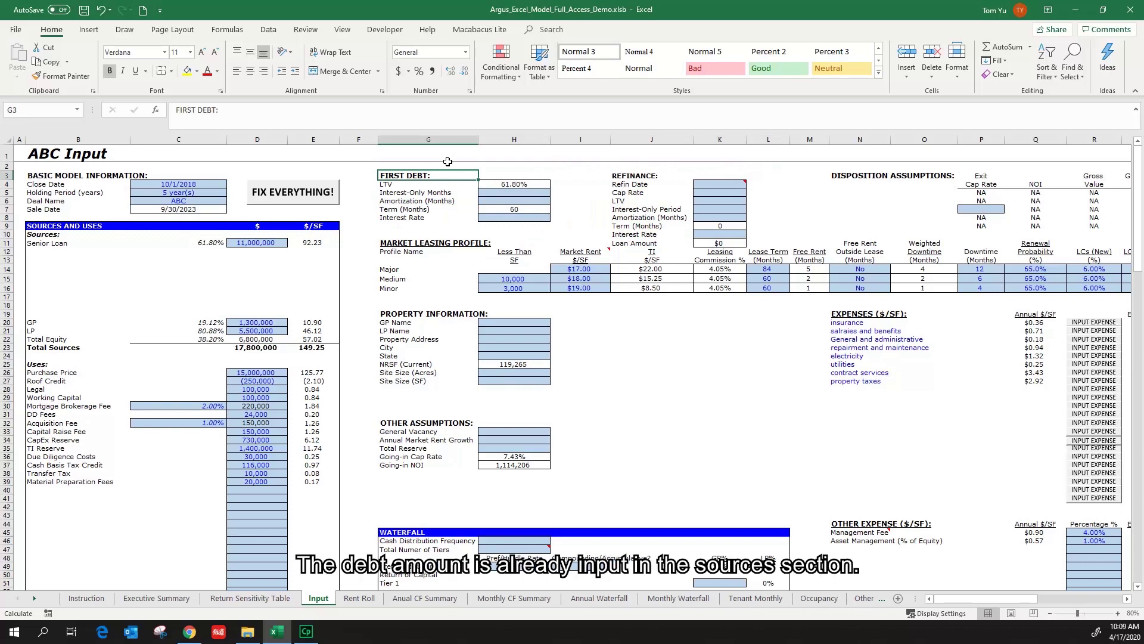
left_click_drag(53, 244, 315, 245)
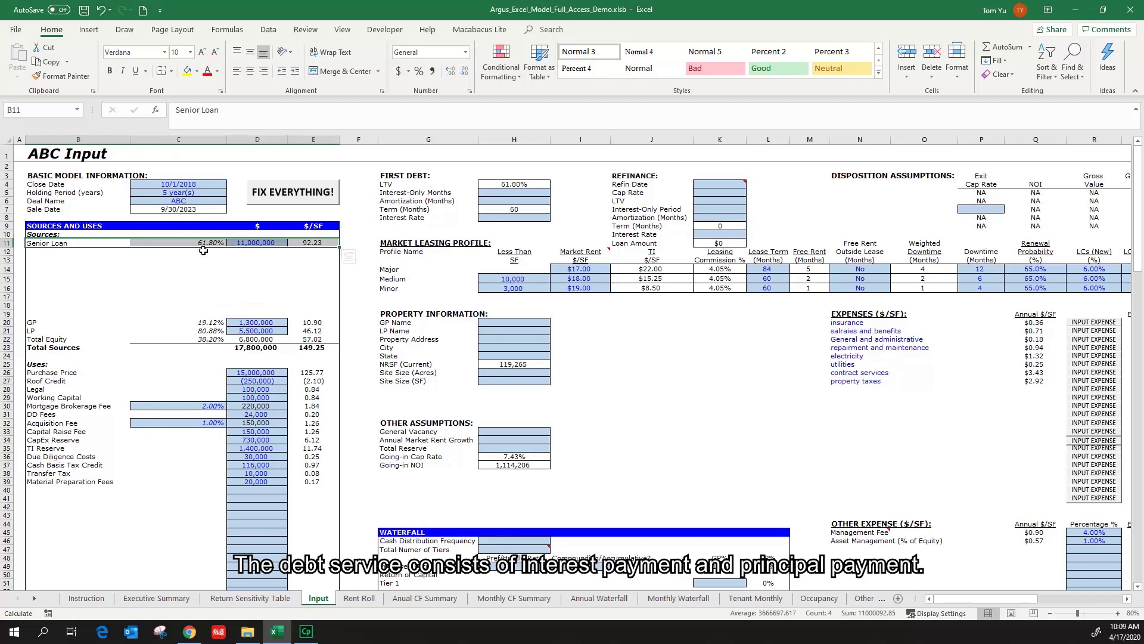
left_click(509, 192)
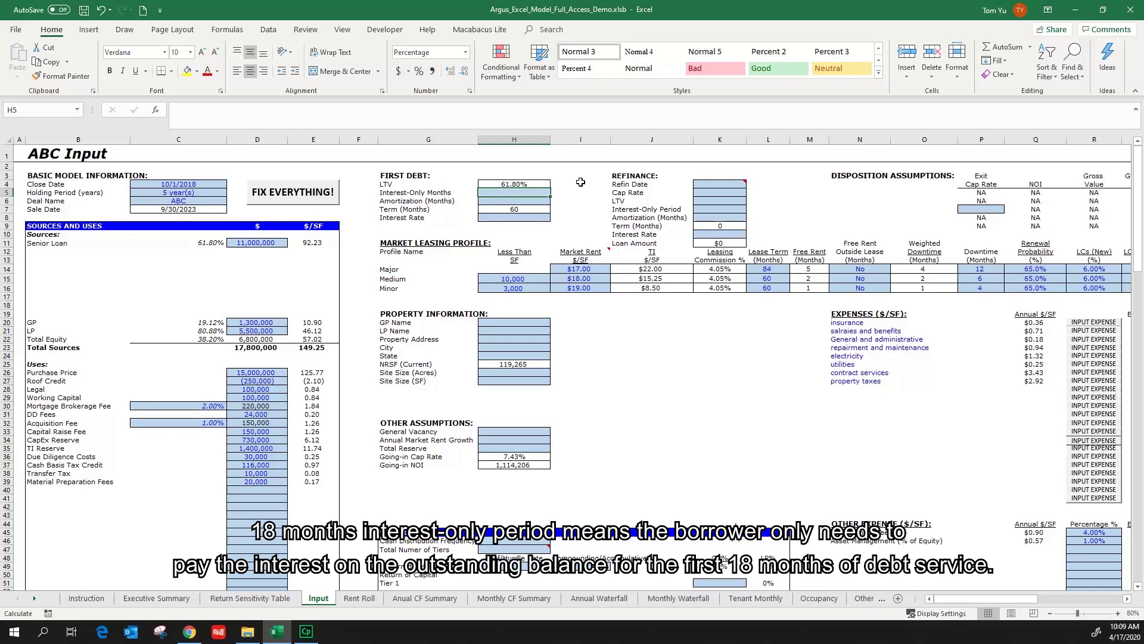
Enter 18 interest-only months in H5 and 300 amortization months in H6.
left_click(533, 192)
type("18")
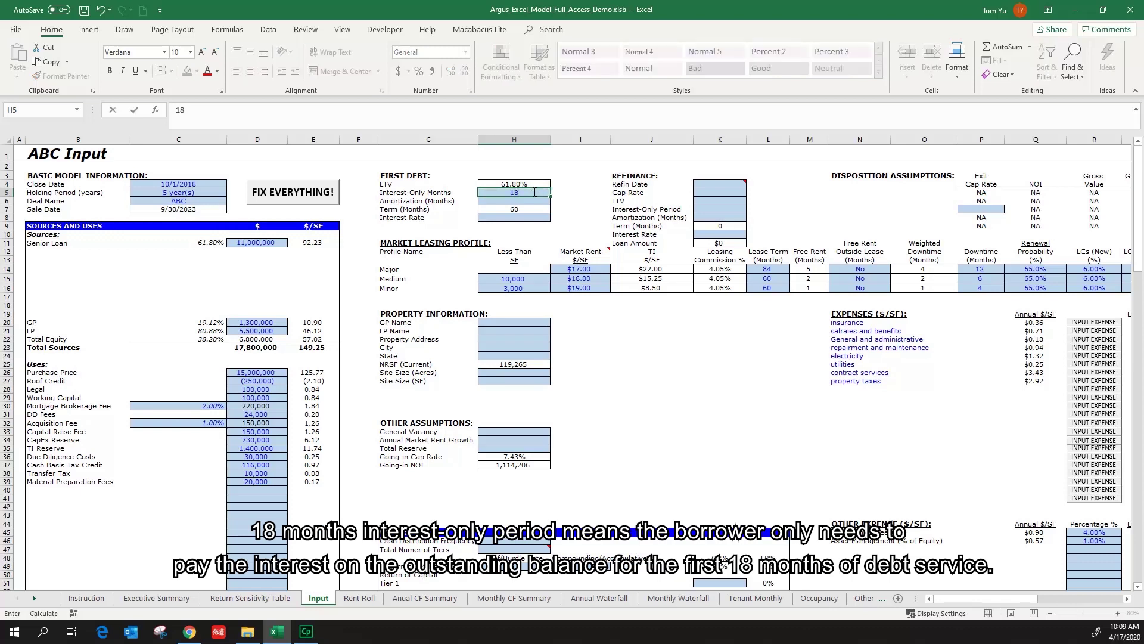
key("Return")
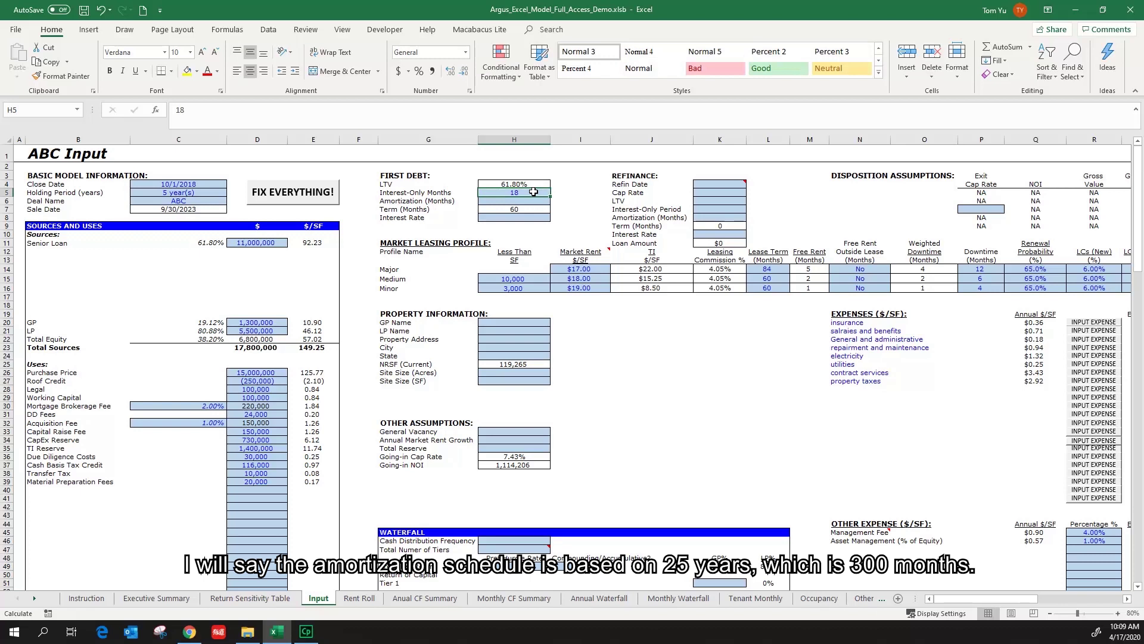
key("Down")
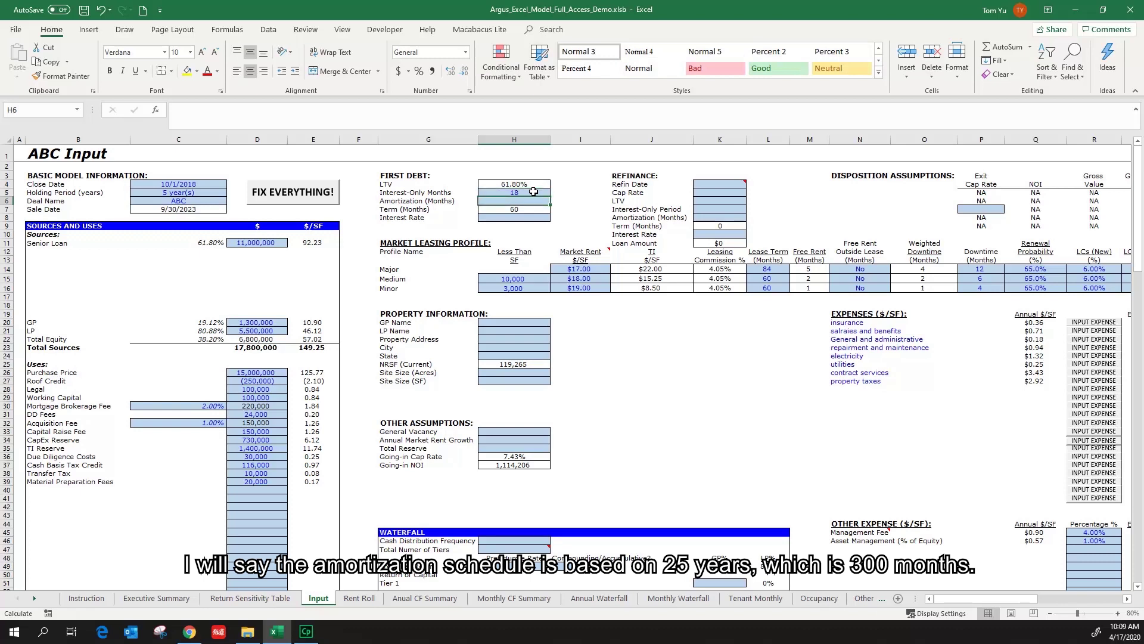
type("300")
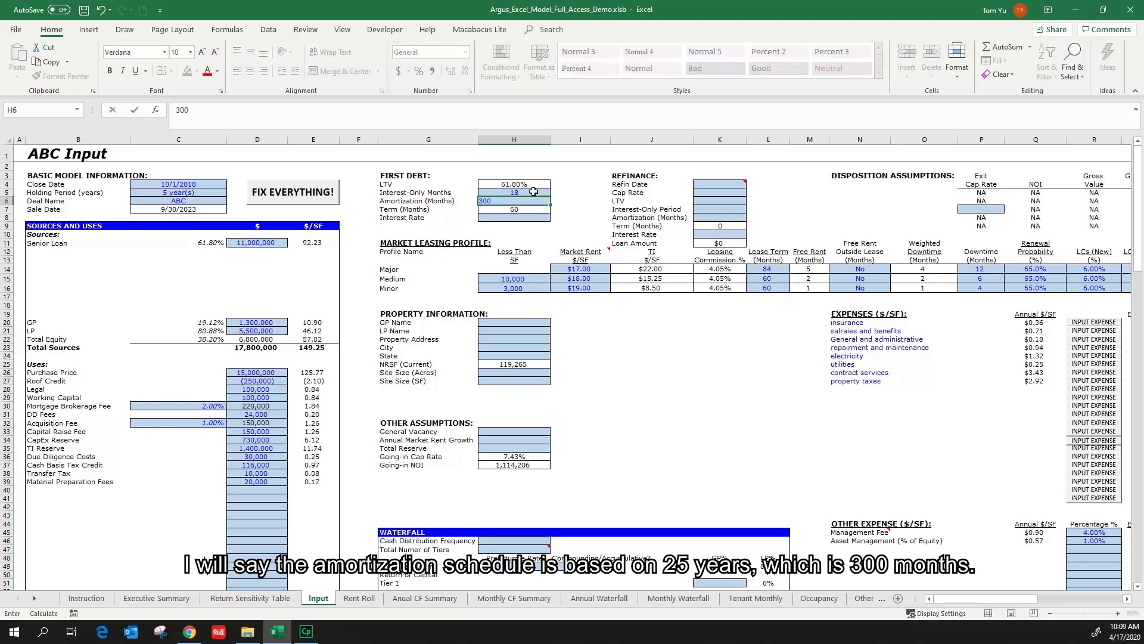
key("ctrl+Return")
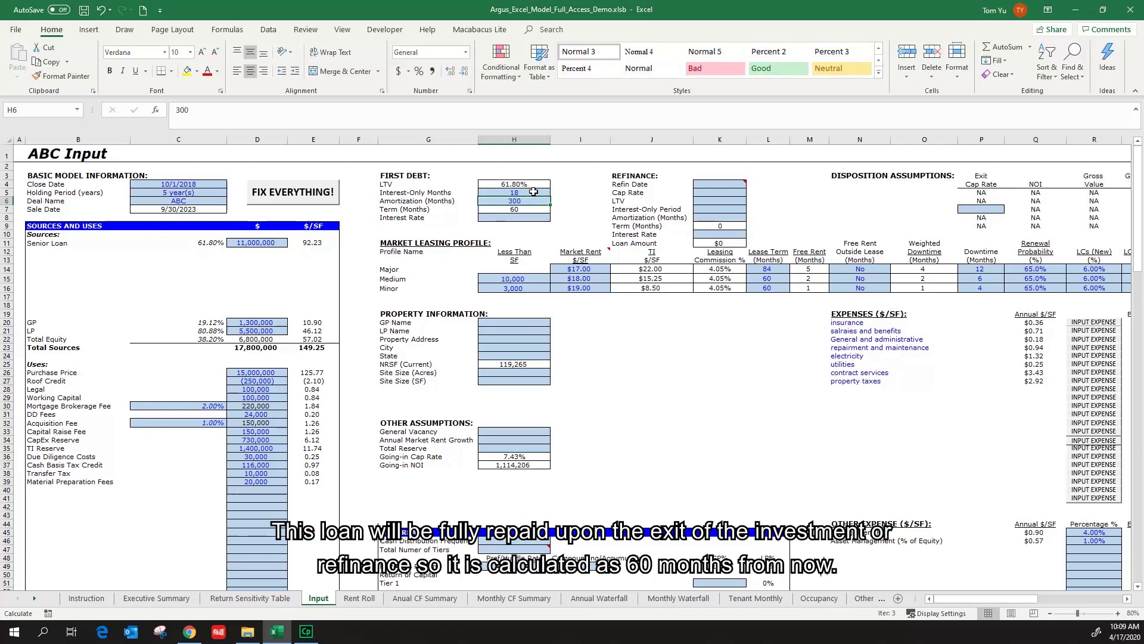
Check the 60-month loan term and the 5.00% interest rate in H8.
key("Down")
left_click_drag(417, 209, 568, 209)
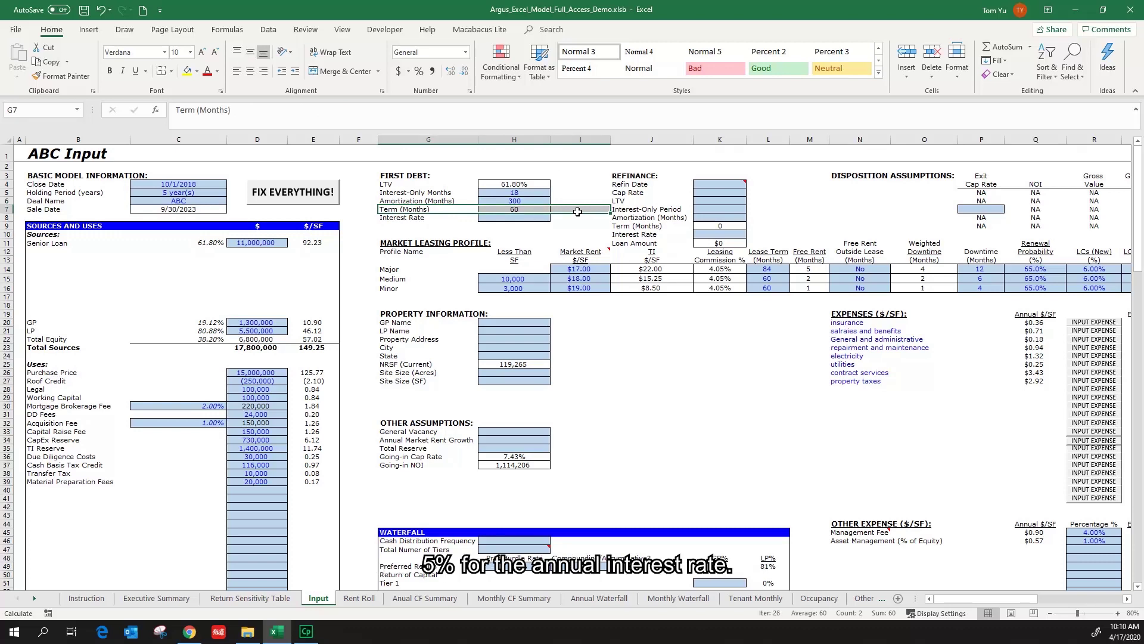
left_click(535, 220)
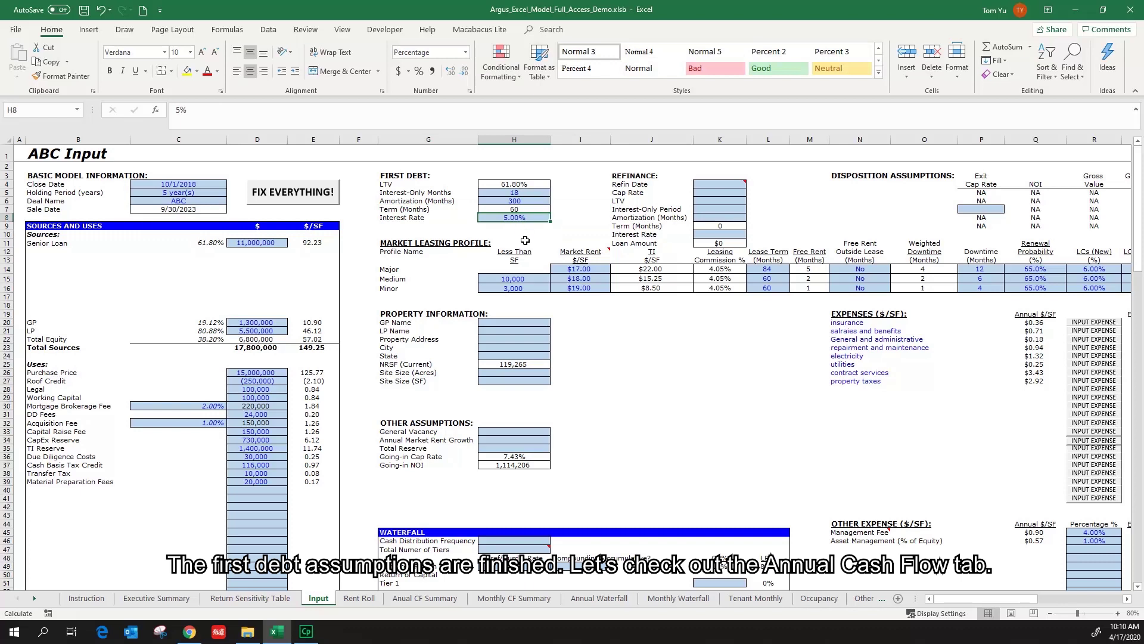
left_click(441, 605)
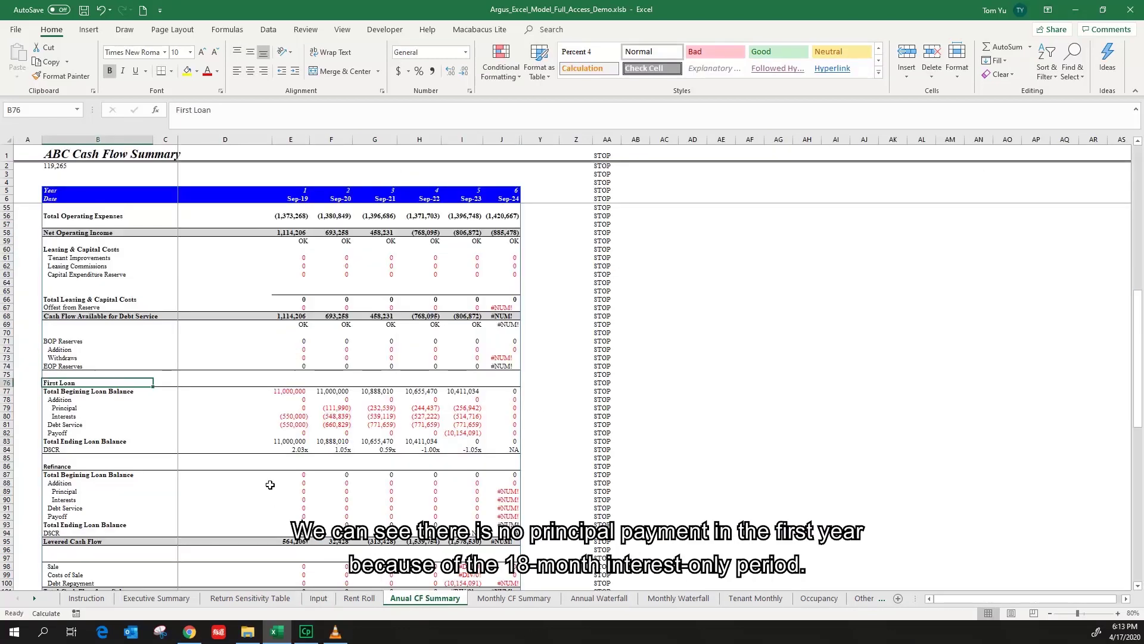
left_click(106, 405)
left_click_drag(105, 406, 292, 411)
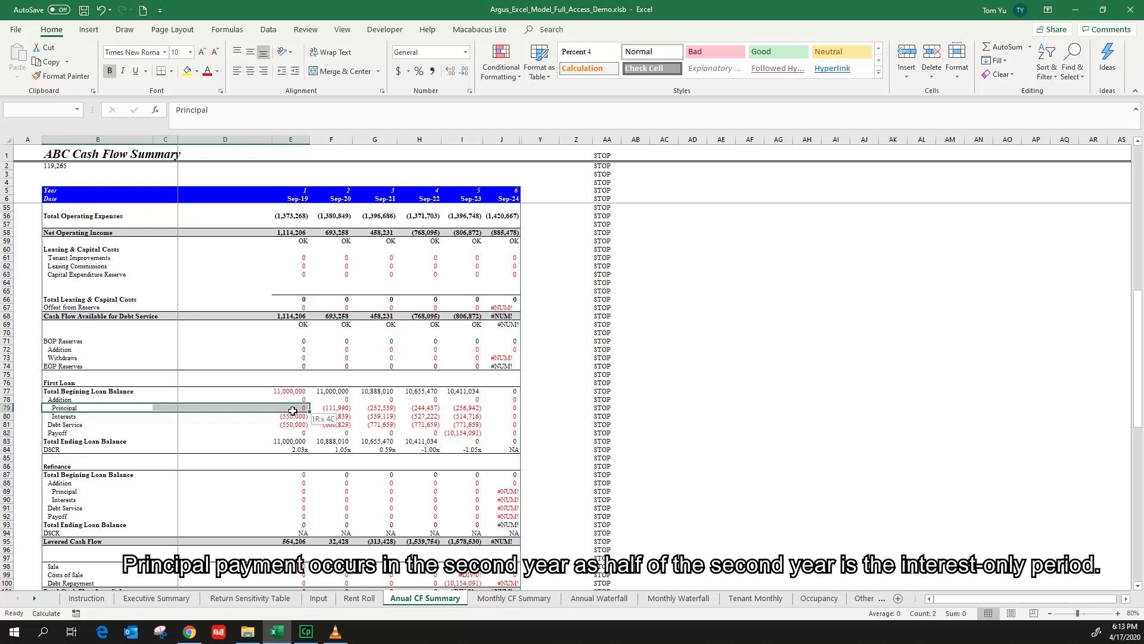
left_click_drag(292, 410, 351, 409)
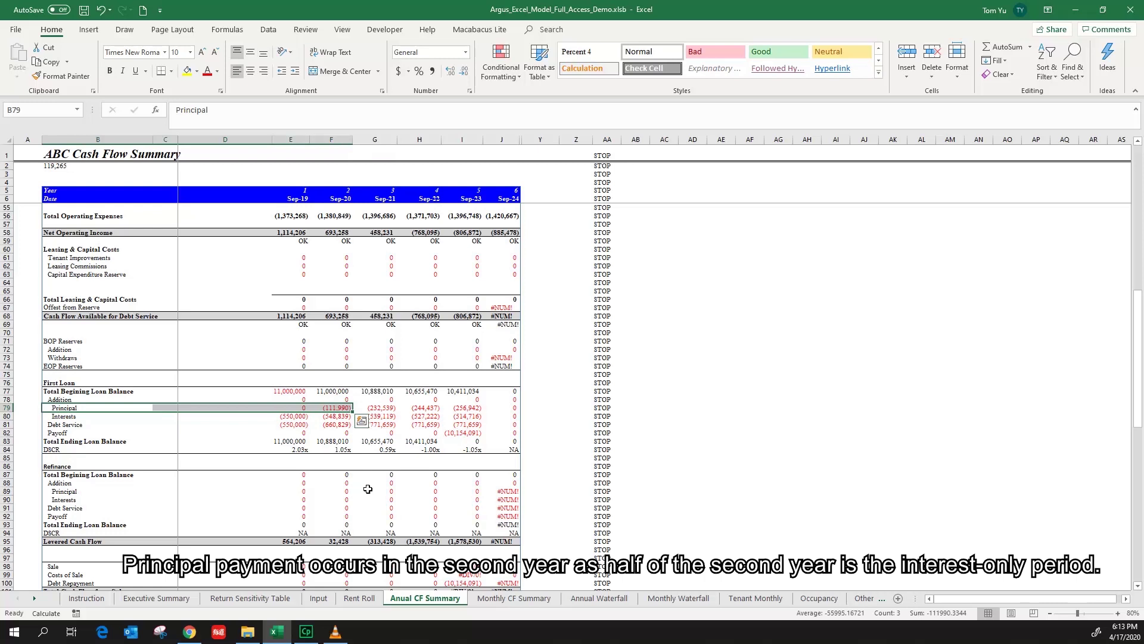
left_click(74, 433)
left_click_drag(118, 434, 489, 437)
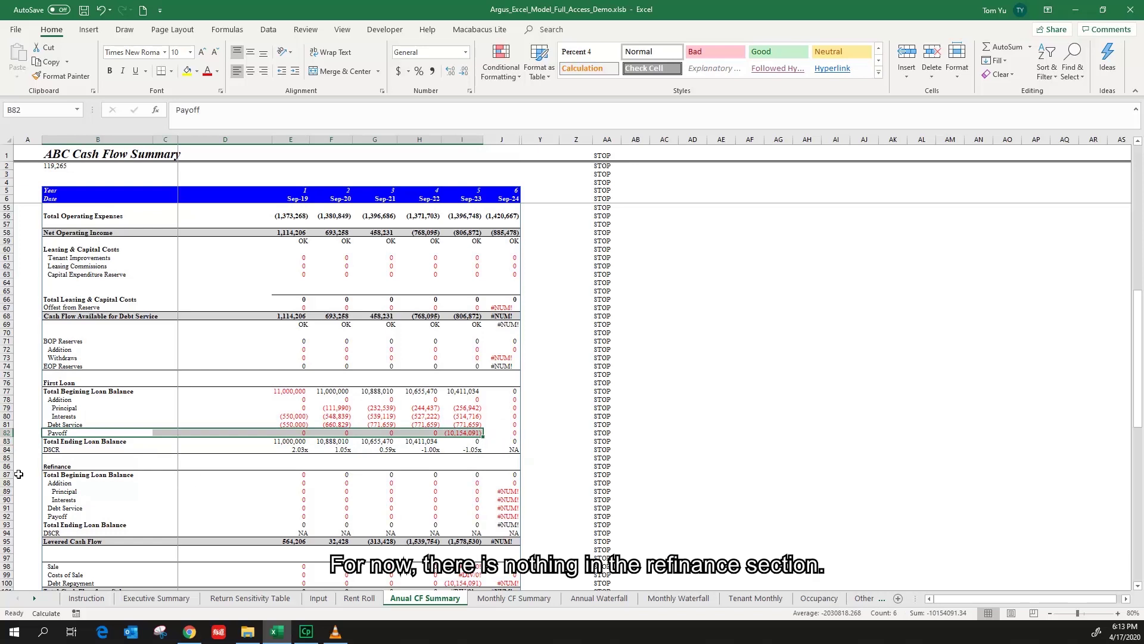
left_click_drag(51, 467, 503, 539)
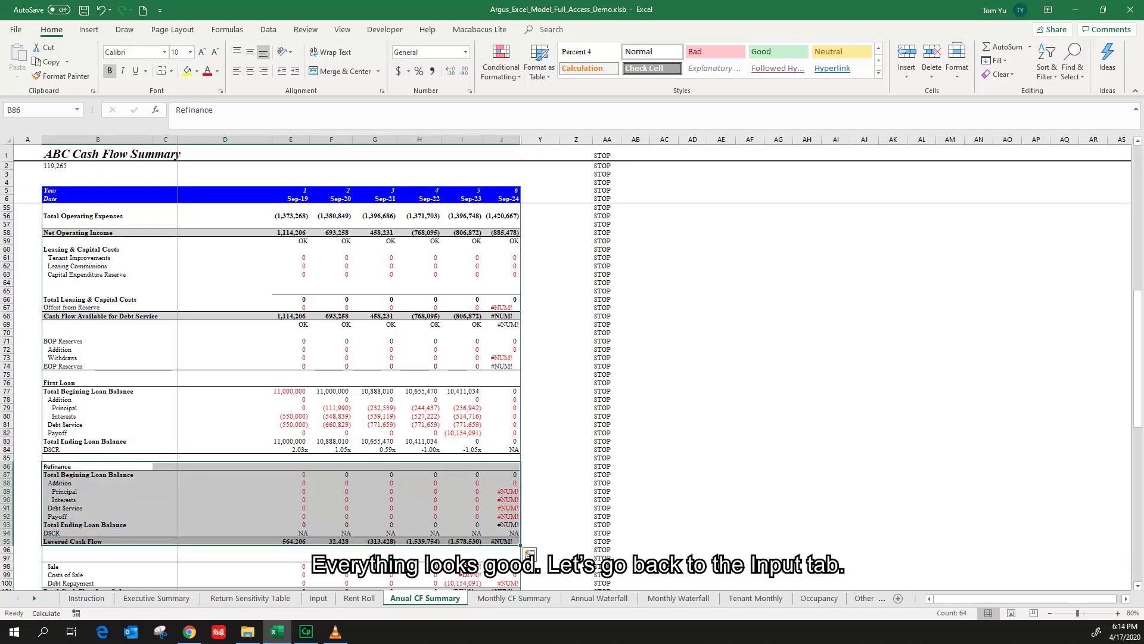
left_click(318, 599)
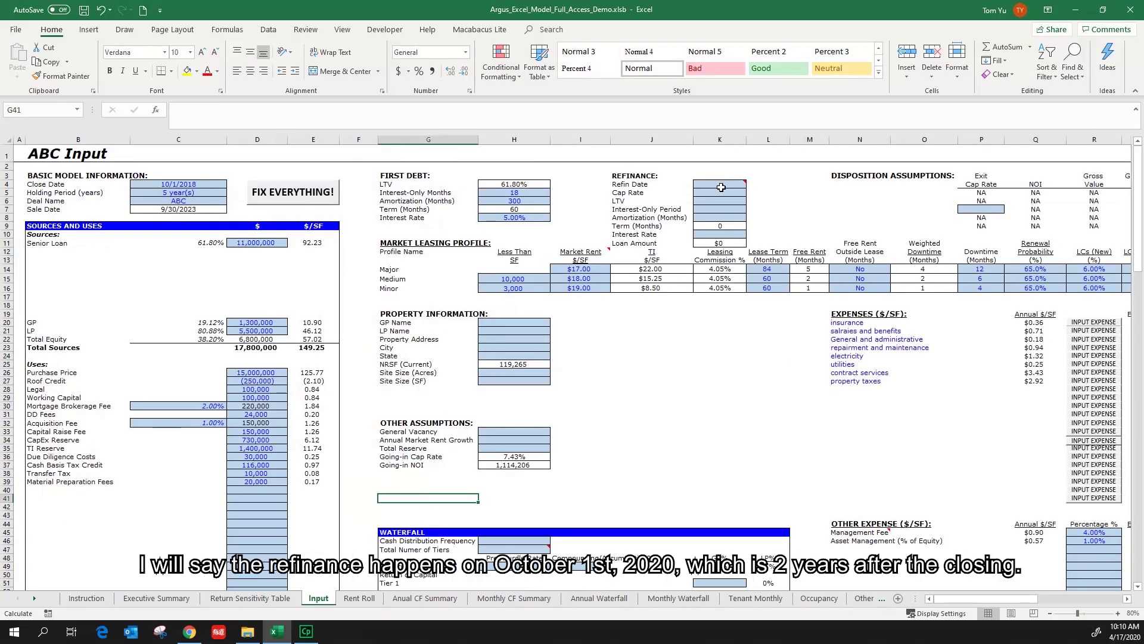
Enter the refinance date 10/1/2020, a 9.5% cap rate and 70% loan-to-value.
left_click(724, 184)
type("10/")
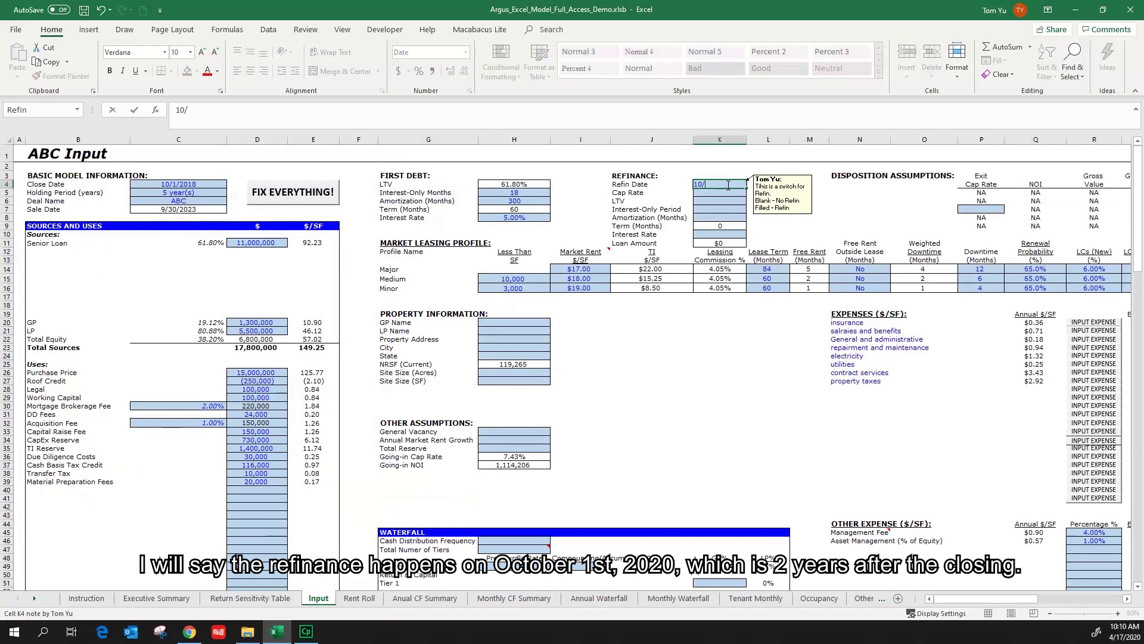
type("1/2020")
key("Return")
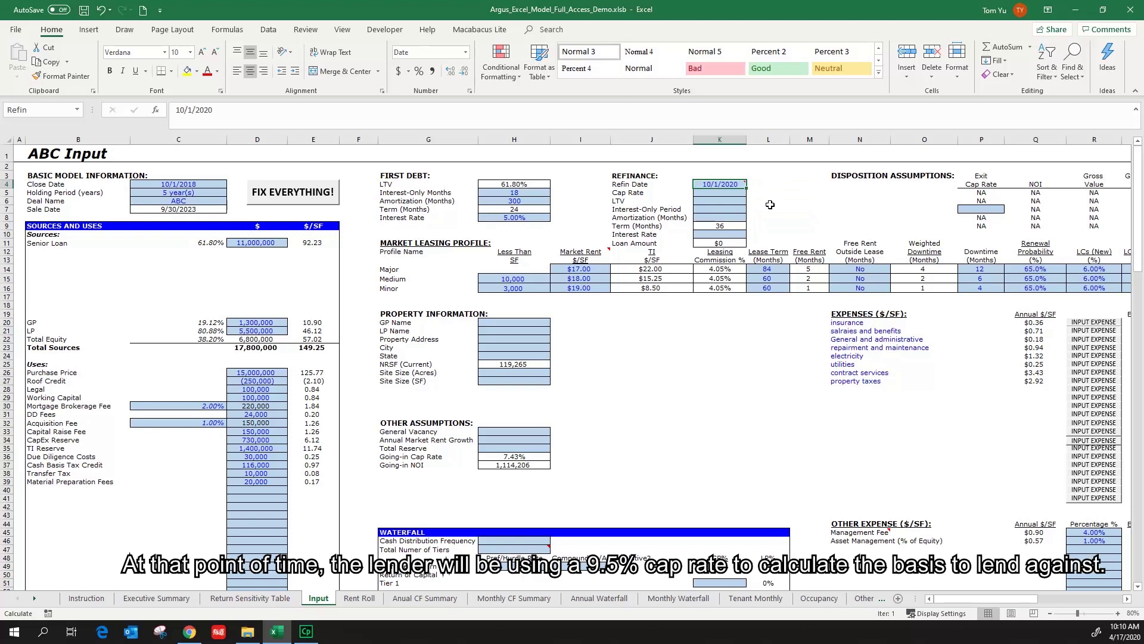
left_click(737, 191)
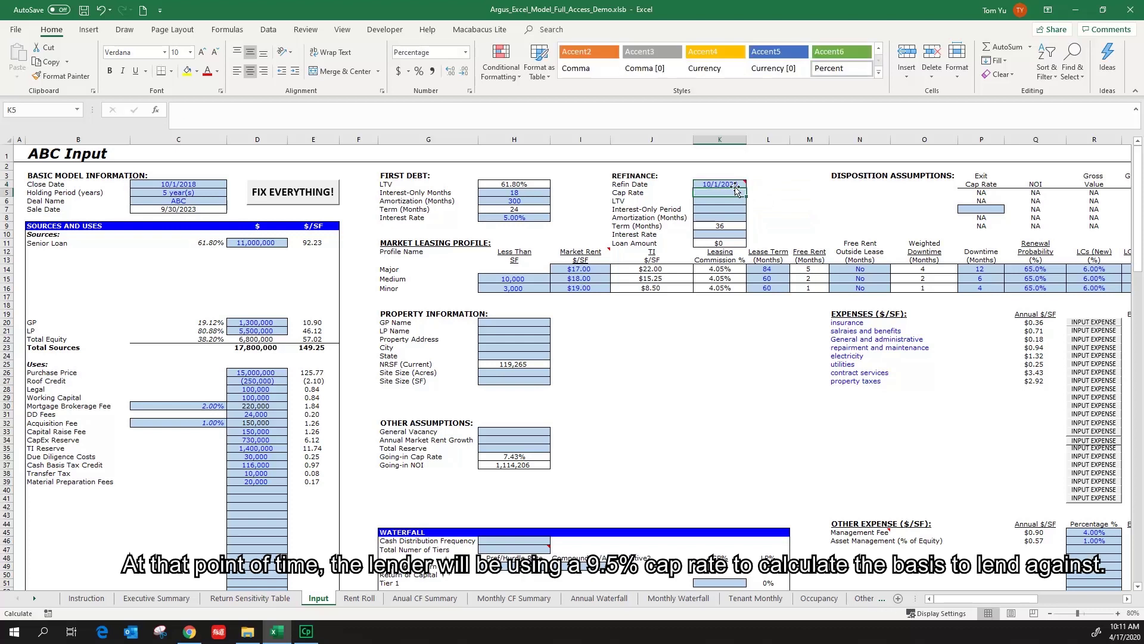
type("9.5")
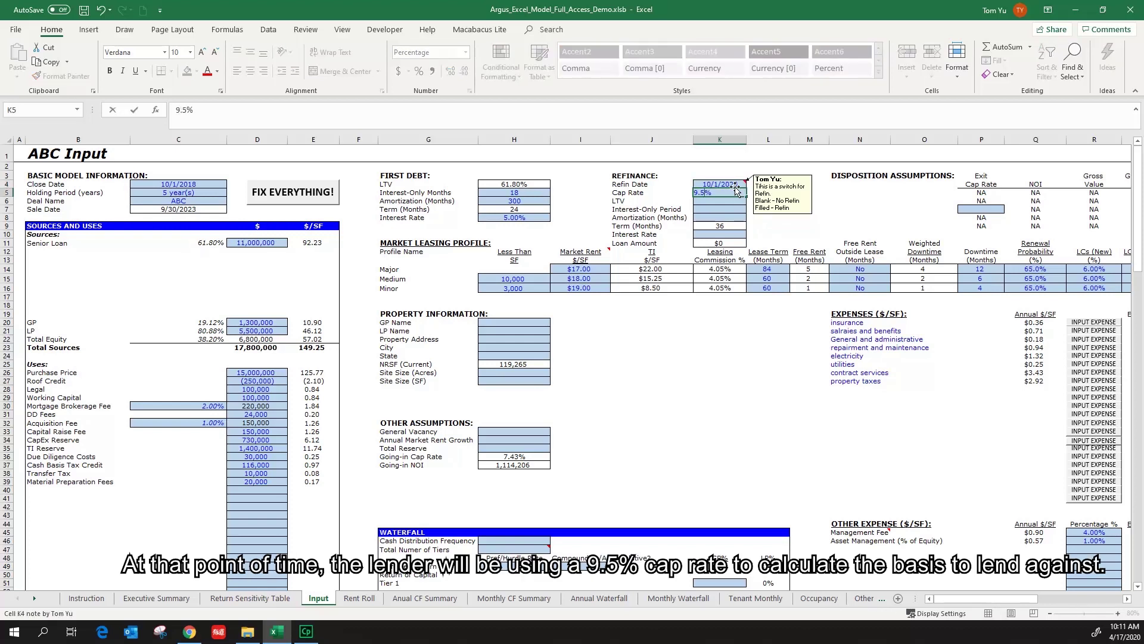
key("Return")
left_click(723, 202)
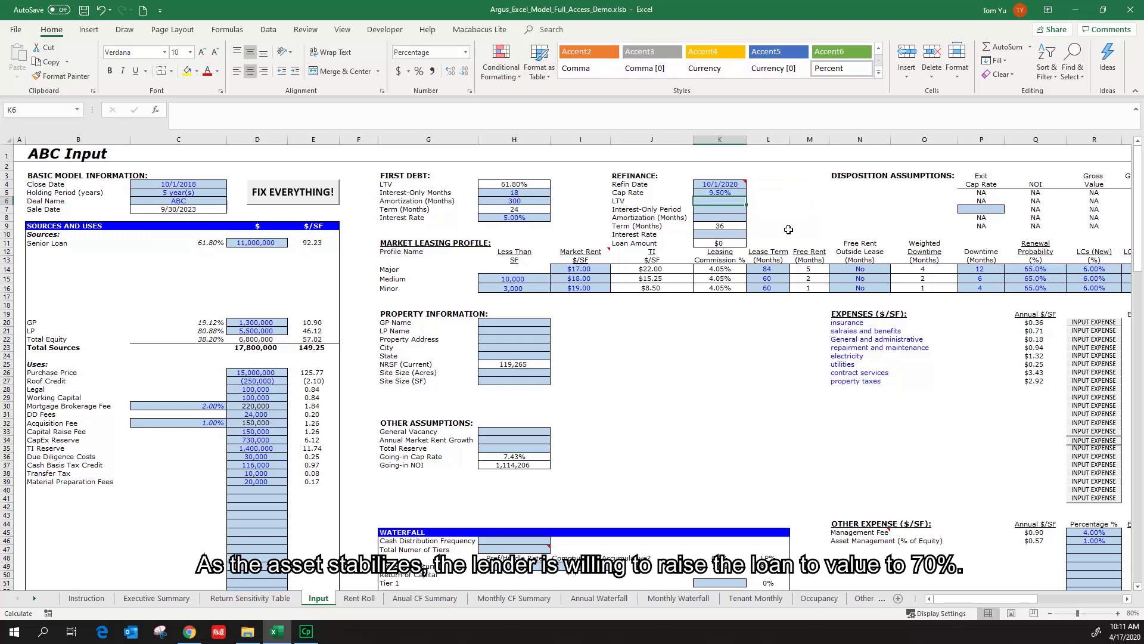
type("70\\%")
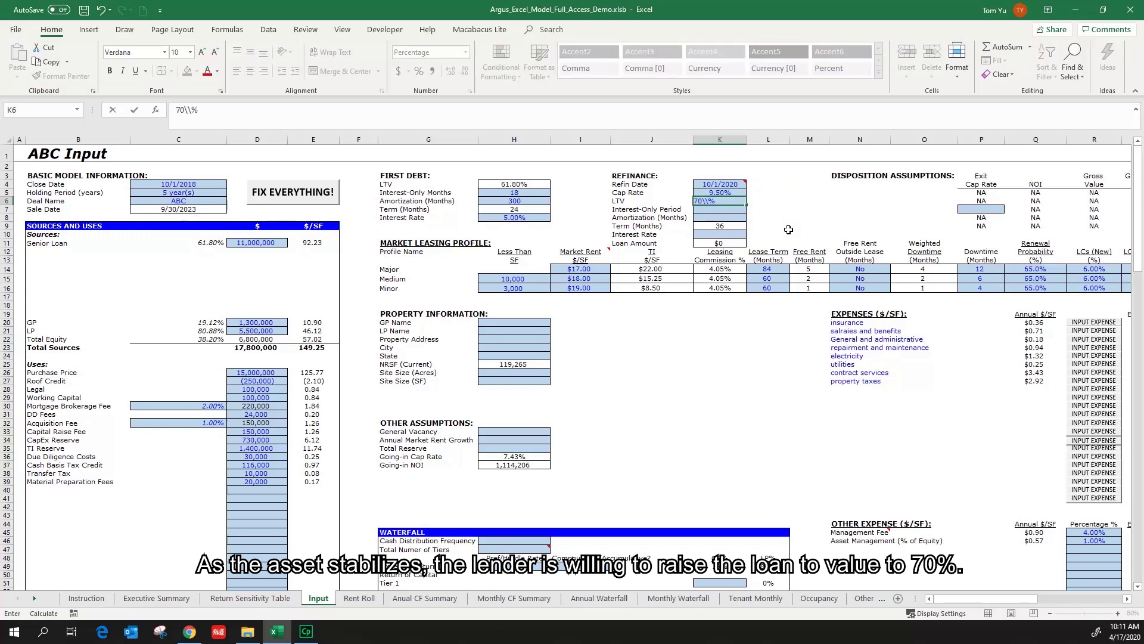
key("Return")
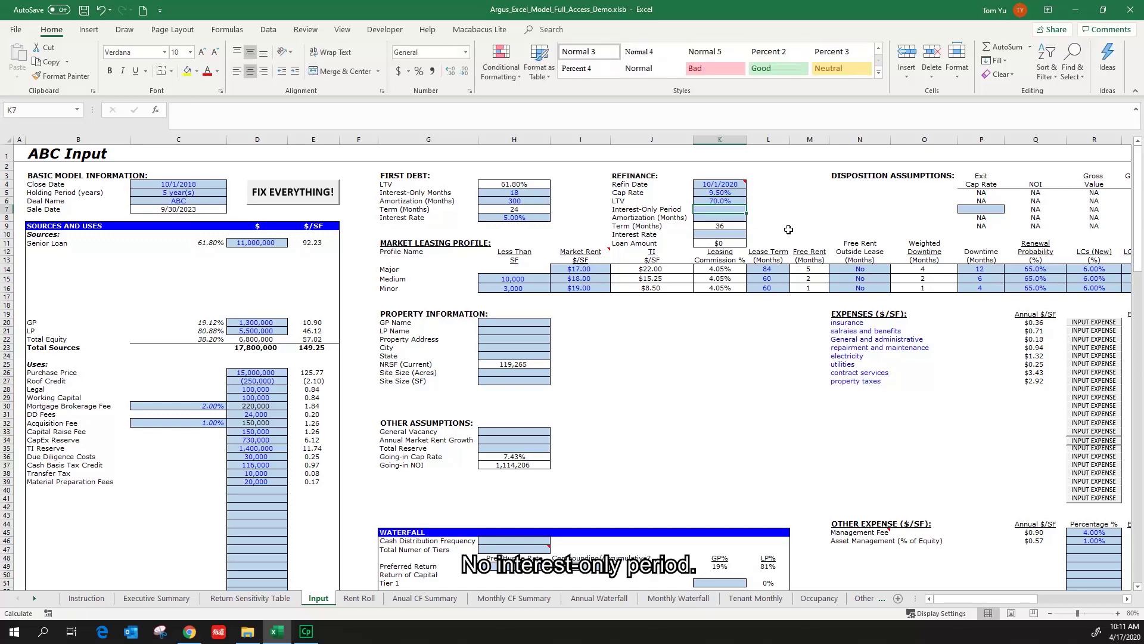
Set 0 interest-only months, 300-month amortization and 4.5% rate, then select the $4,034,802 loan amount.
type("0")
key("Return")
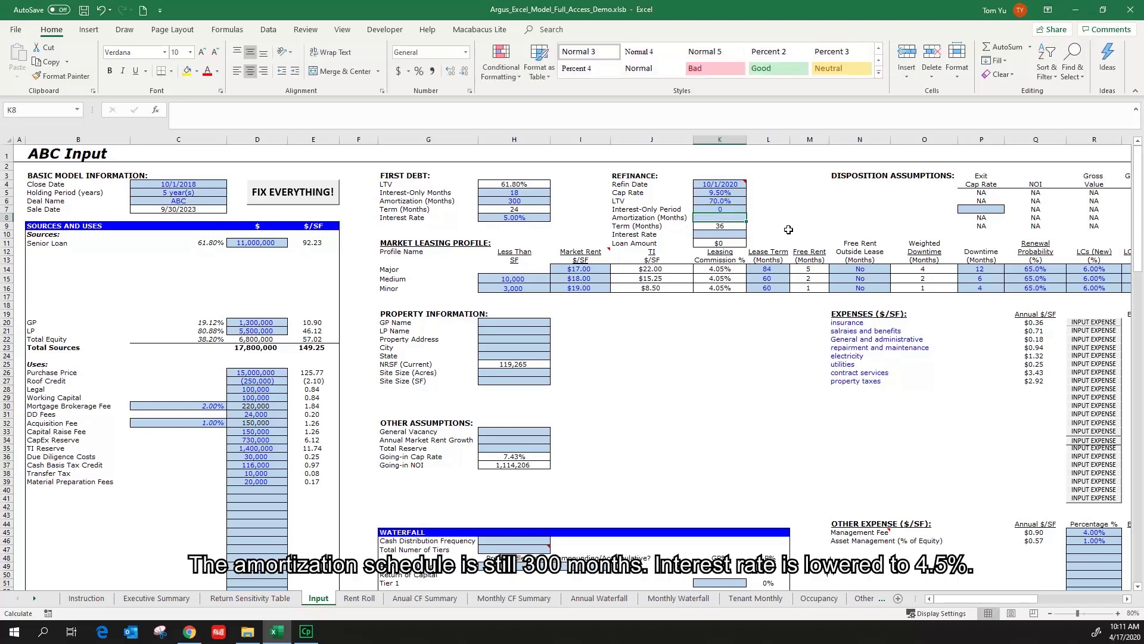
type("300")
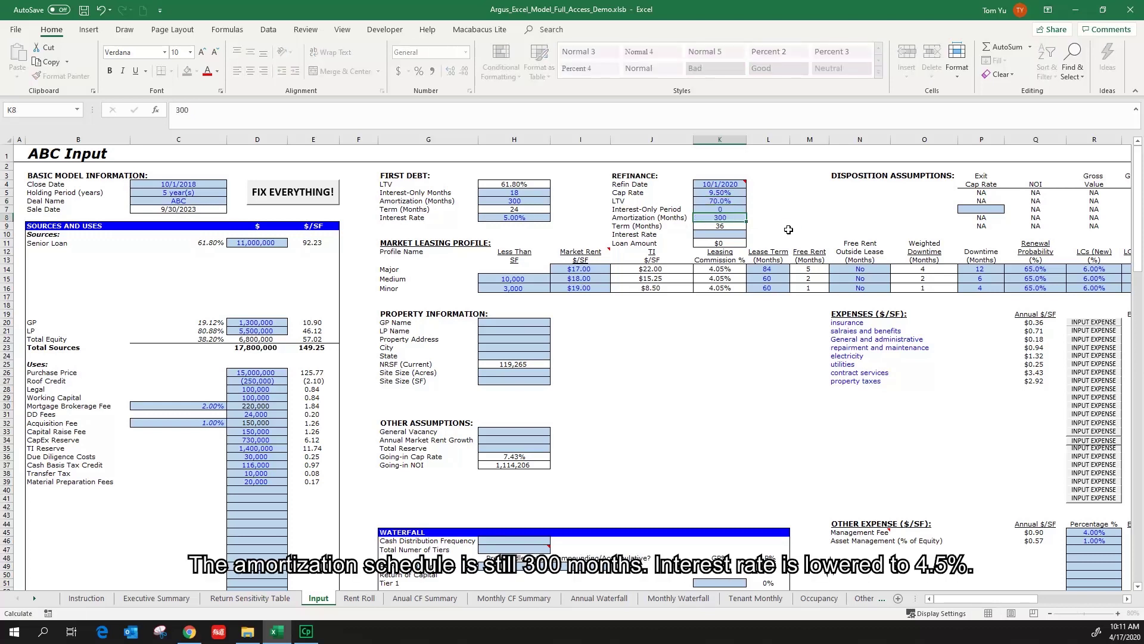
key("Return")
key("Return")
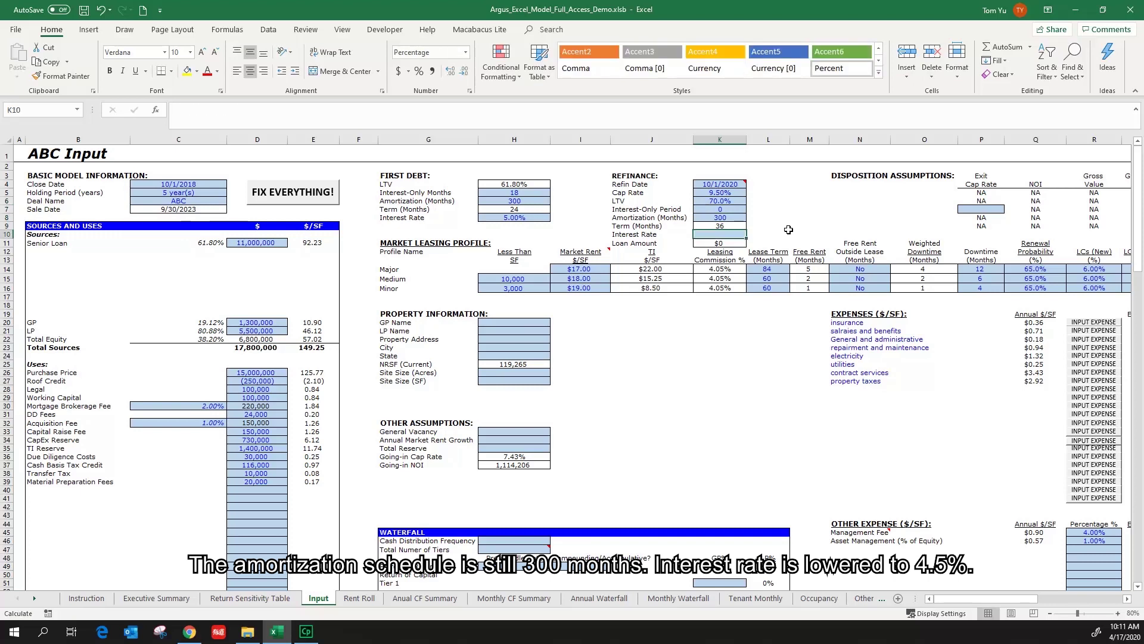
type("4.5")
key("ctrl+Return")
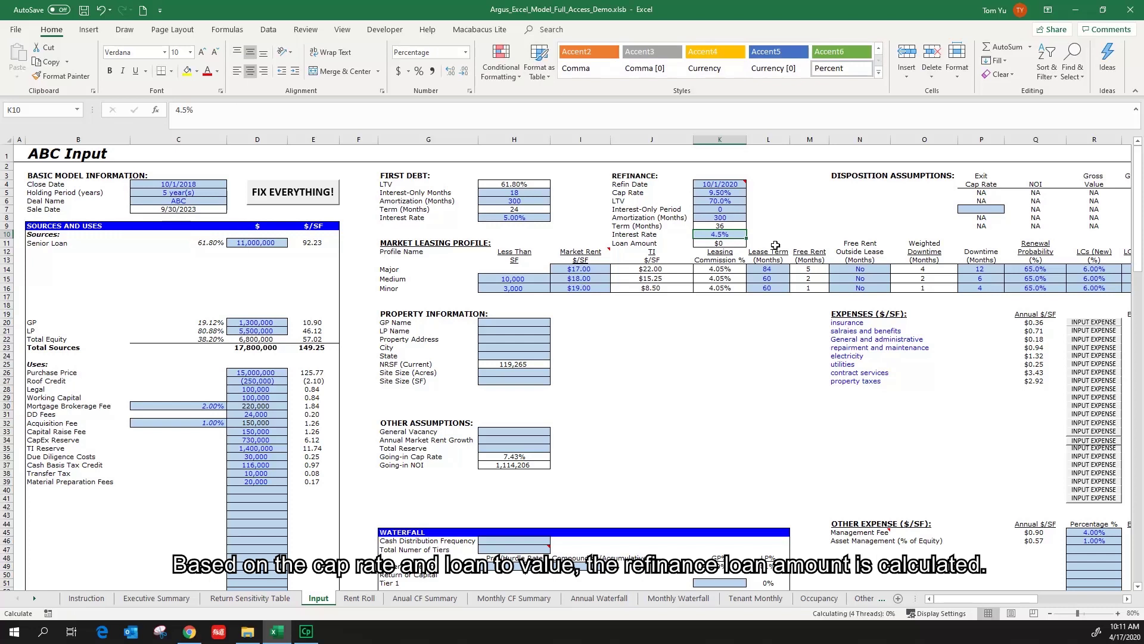
left_click_drag(649, 243, 721, 243)
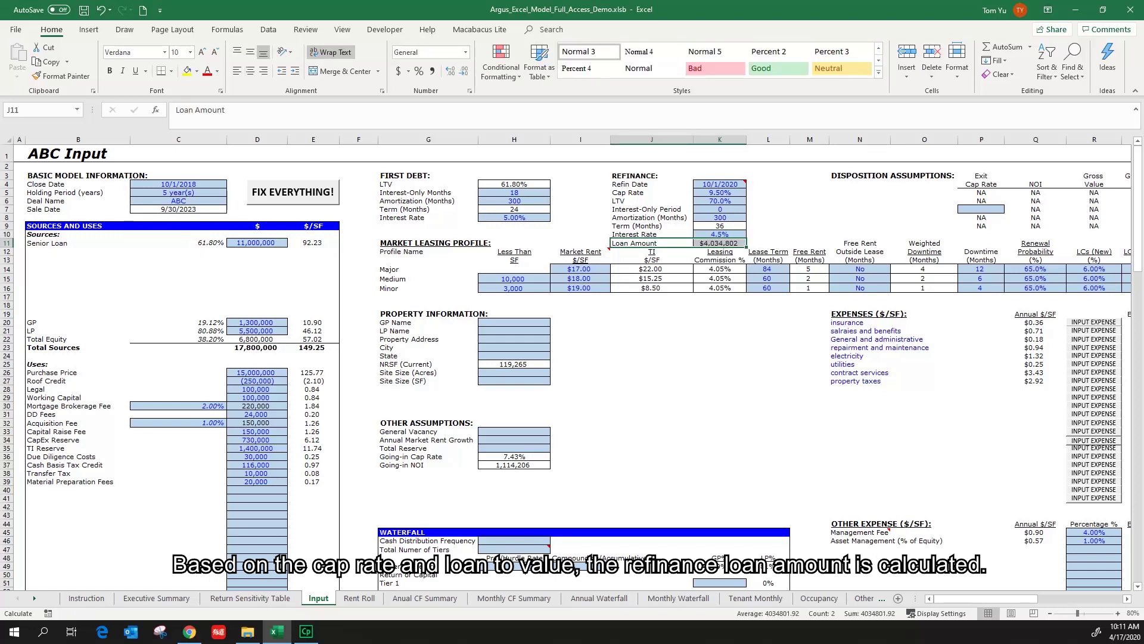
On the Anual CF Summary sheet, select the first loan payoff rows and refinance addition rows.
left_click(439, 598)
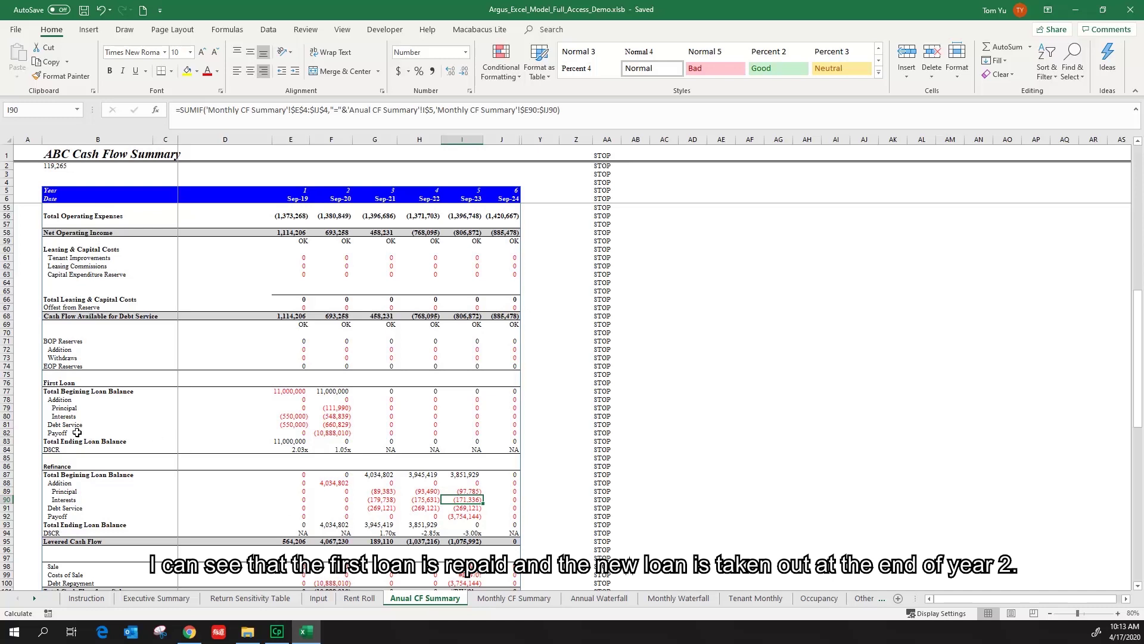
left_click_drag(65, 432, 334, 441)
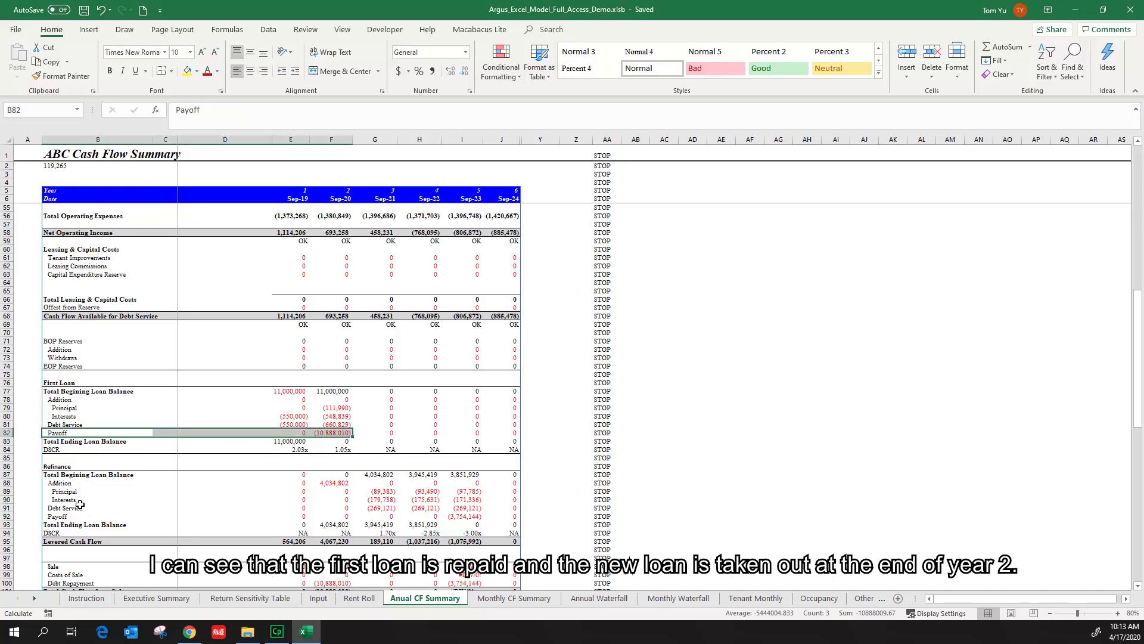
left_click_drag(59, 482, 334, 485)
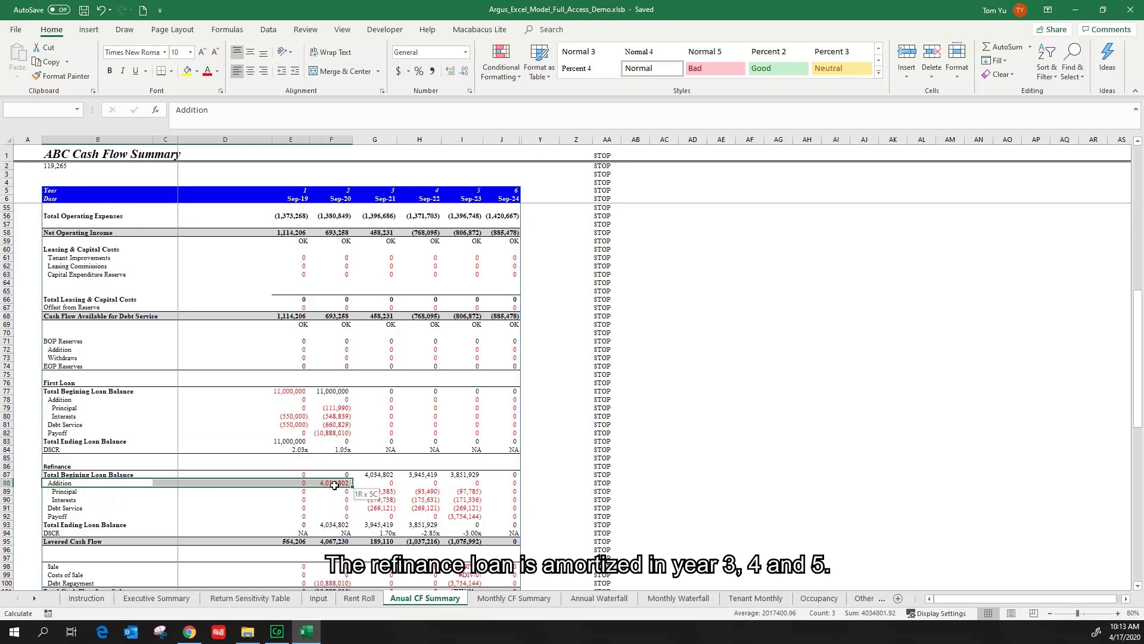
Highlight refinance debt service for years 3–5 and the year-5 payoff of 3,754,144.
left_click(385, 491)
left_click_drag(381, 507, 455, 510)
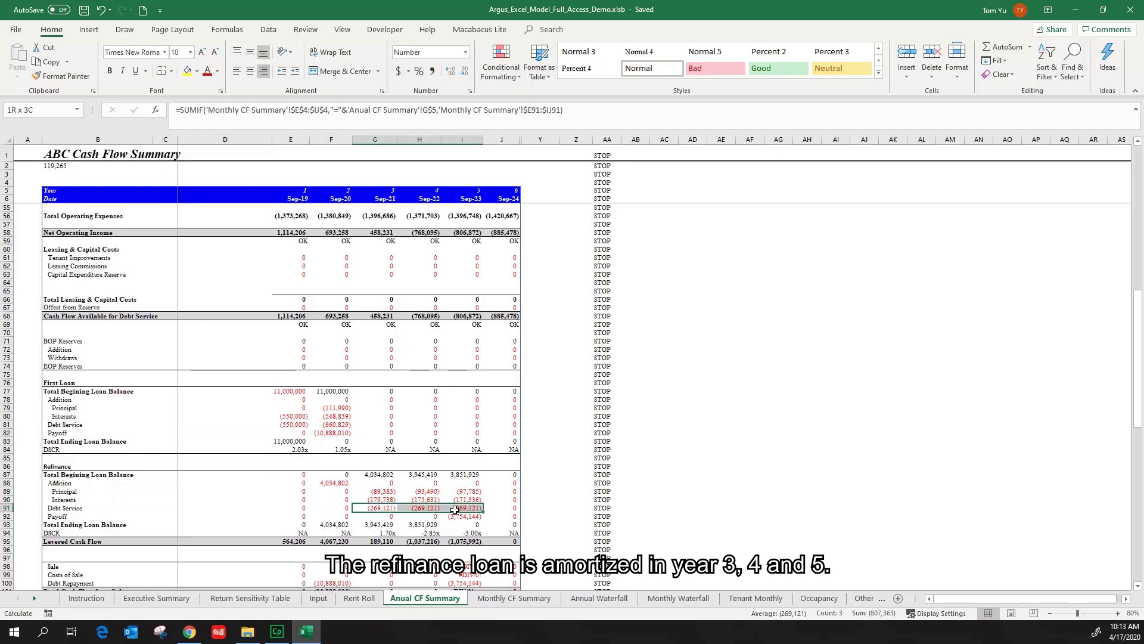
left_click(469, 524)
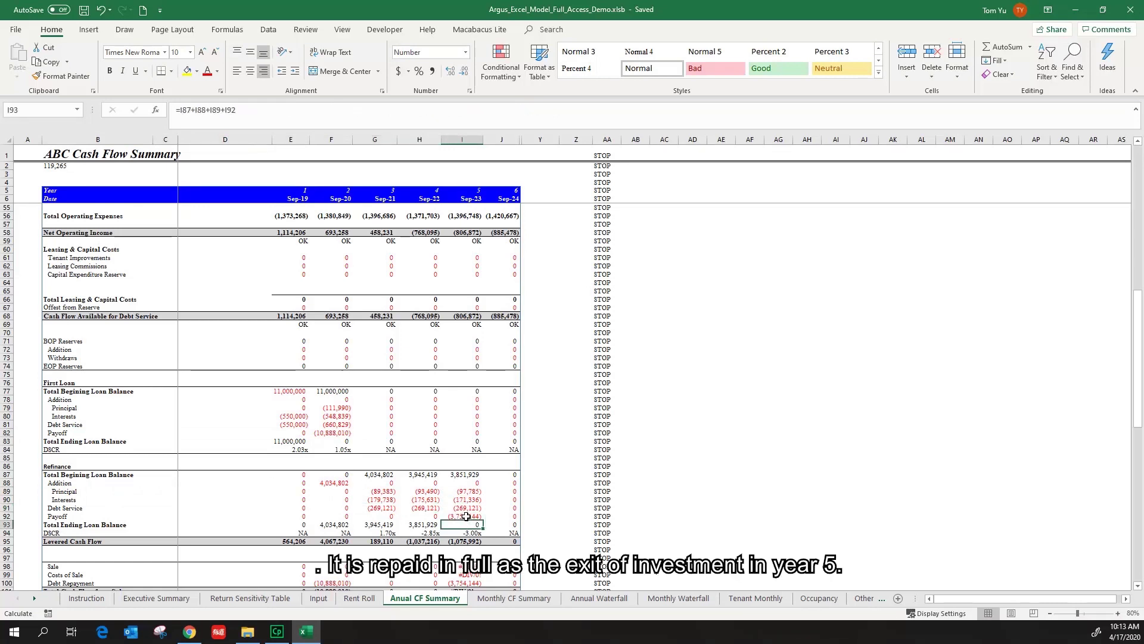
left_click_drag(468, 516, 109, 513)
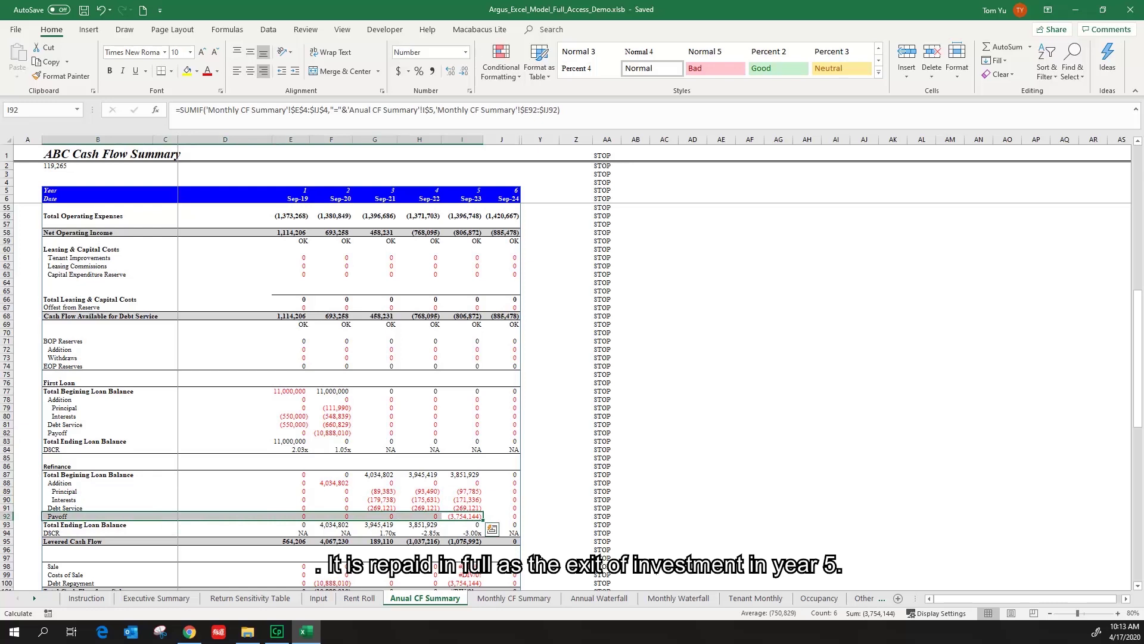
left_click(553, 534)
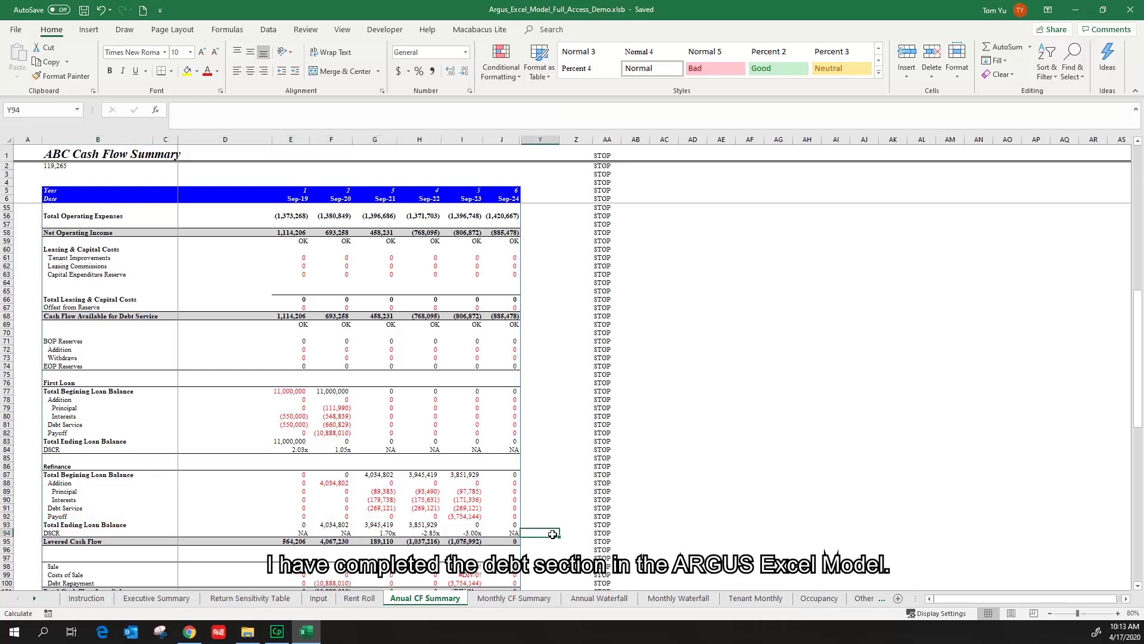